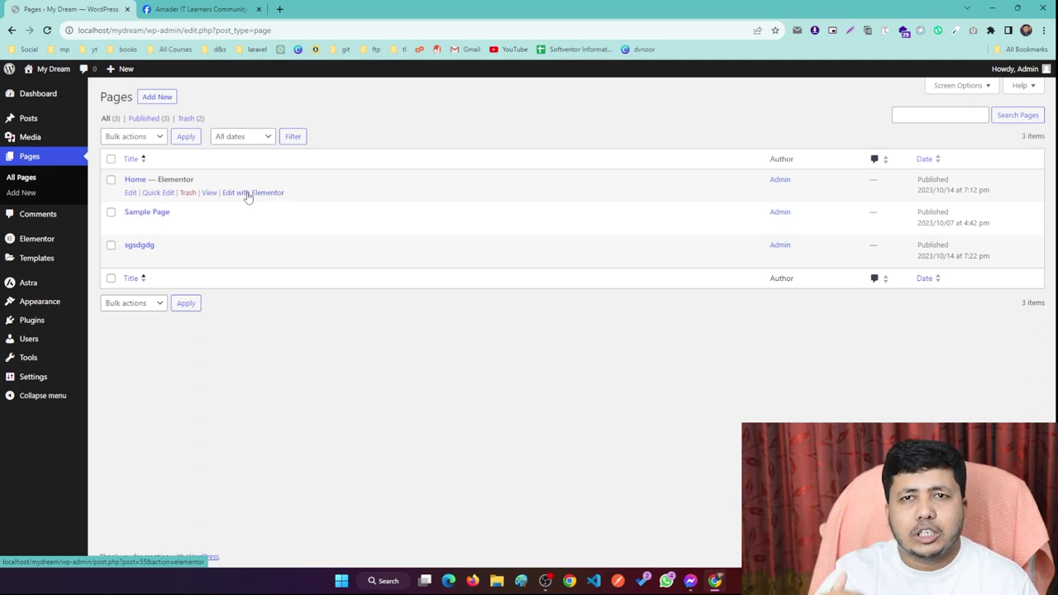
Step: Open the Home page for editing with Elementor and look through the available basic widgets
click(247, 194)
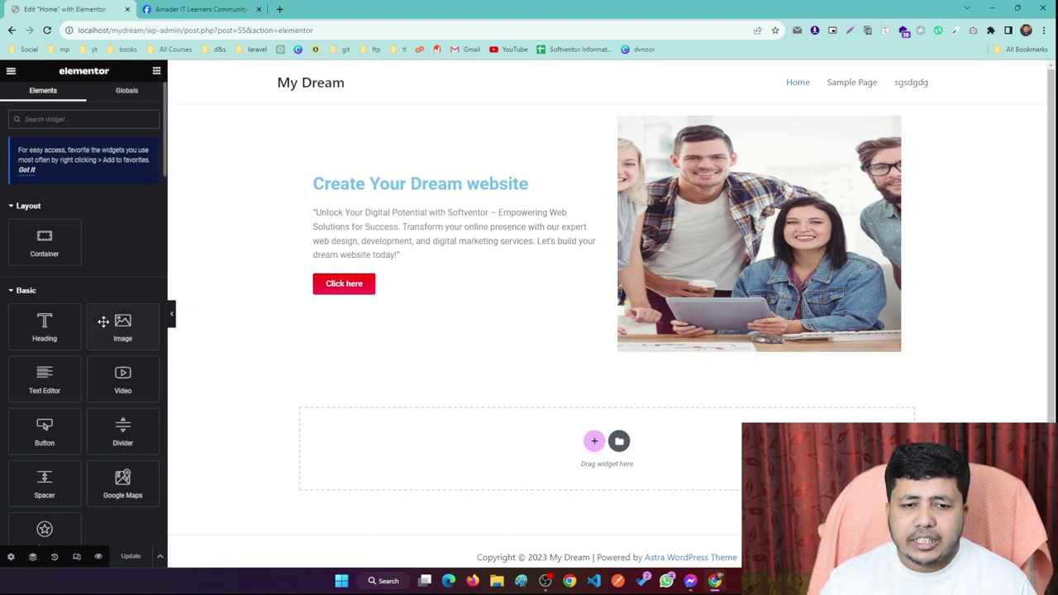
scroll(62, 446, down, 2)
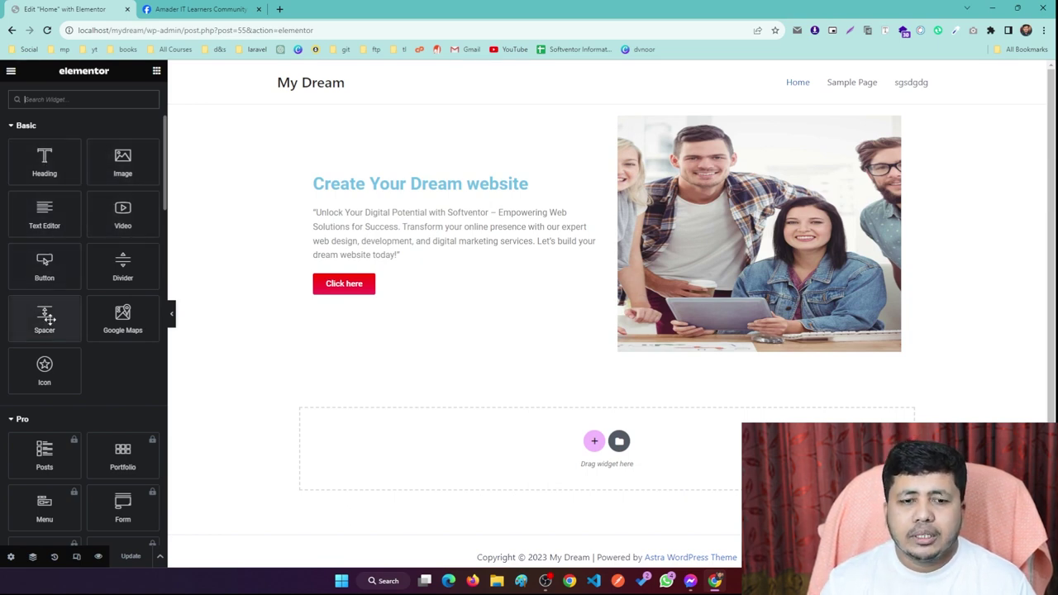
scroll(52, 322, up, 2)
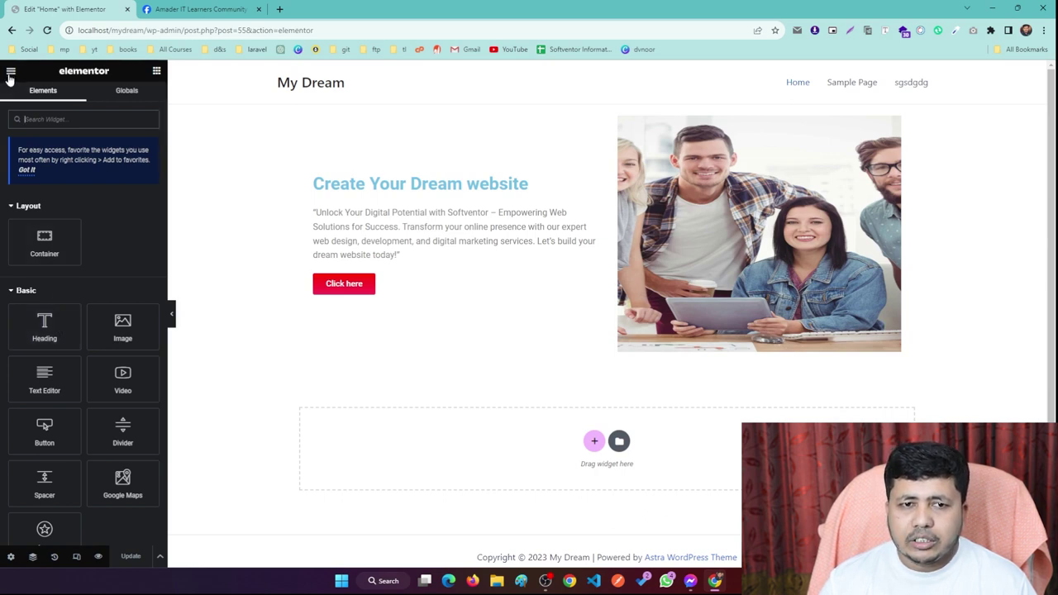
Step: Open the Site Settings and examine the Site Identity fields for name, description, logo and favicon
click(11, 74)
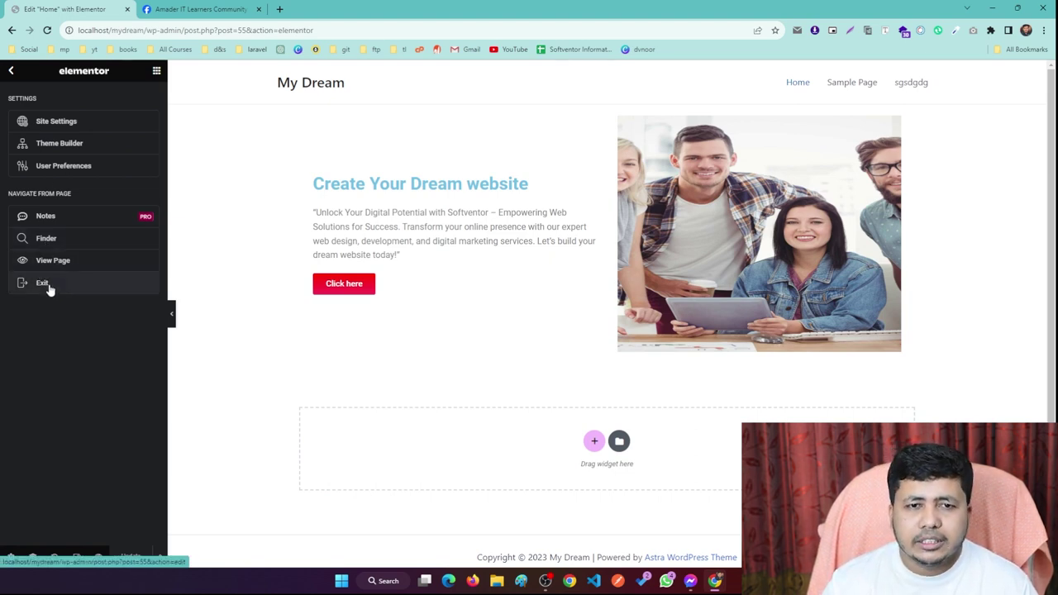
click(45, 124)
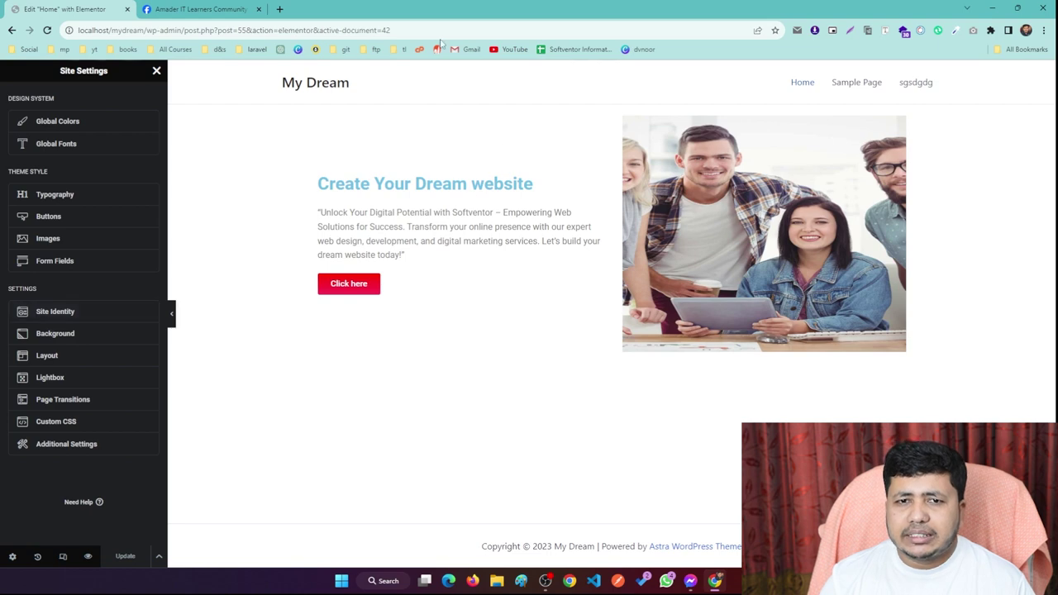
click(46, 315)
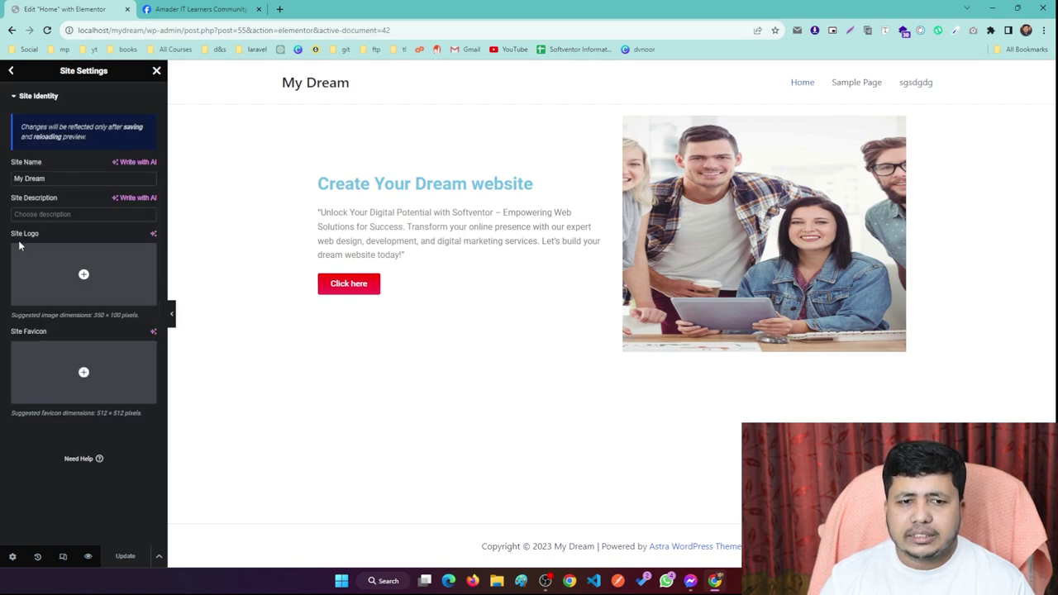
mouse_move(29, 359)
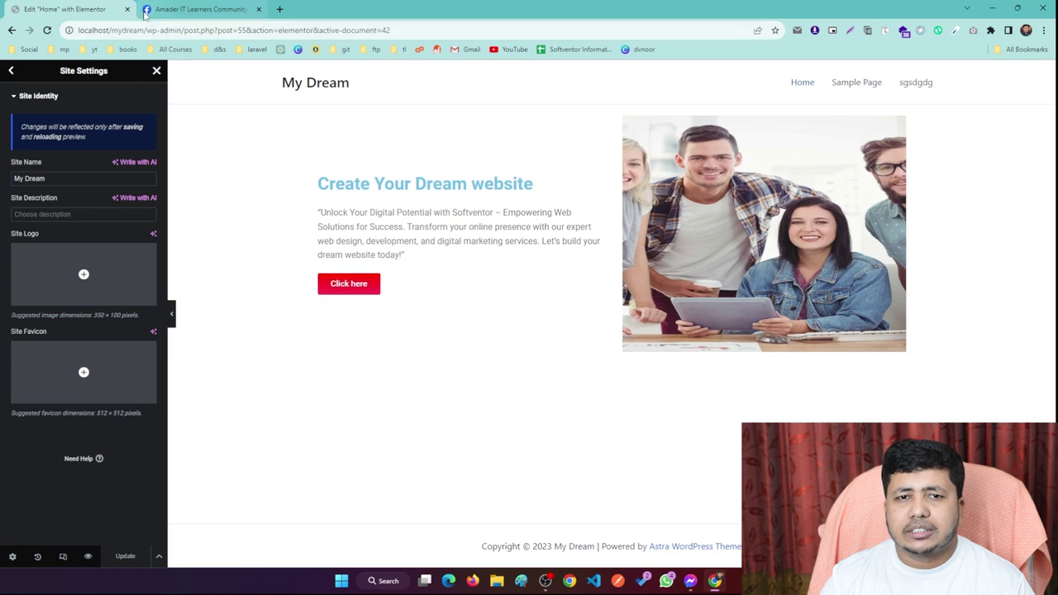
mouse_move(146, 14)
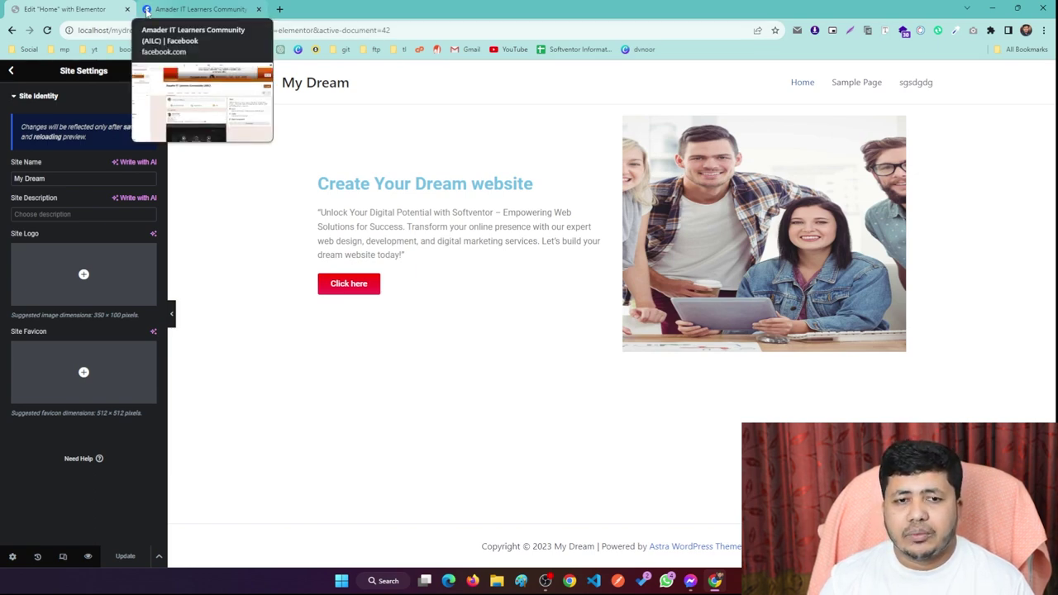
click(51, 177)
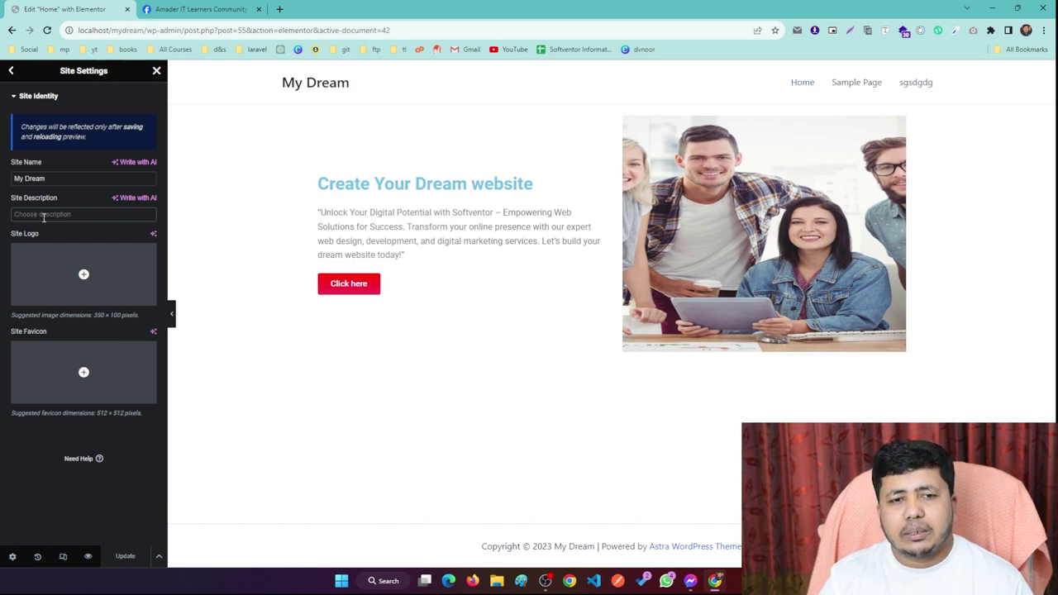
click(11, 71)
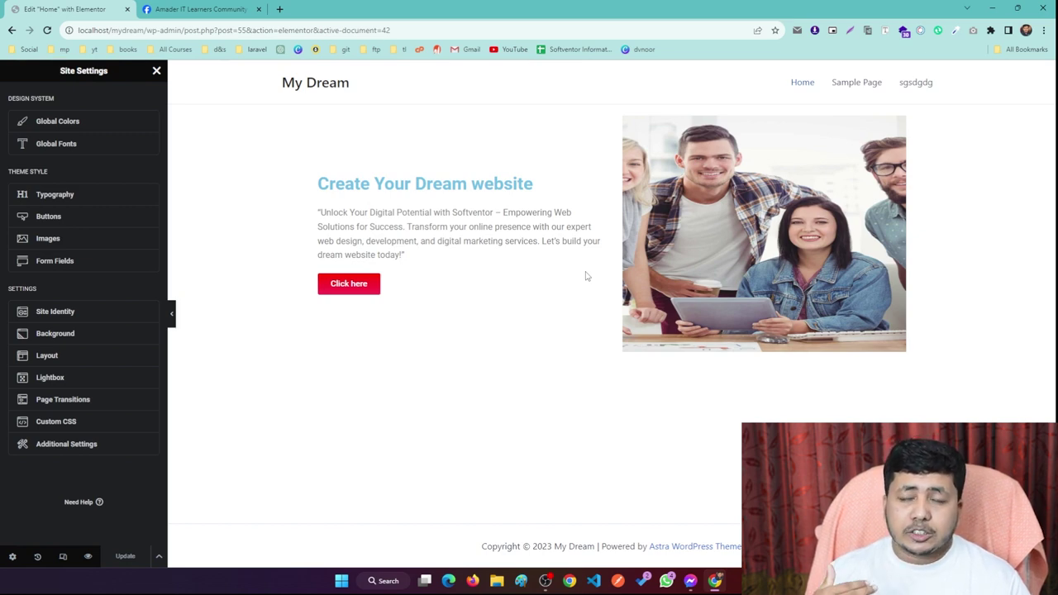
Step: Look at the Custom CSS and Additional Settings entries, and leave the Site Settings
click(49, 423)
key(Escape)
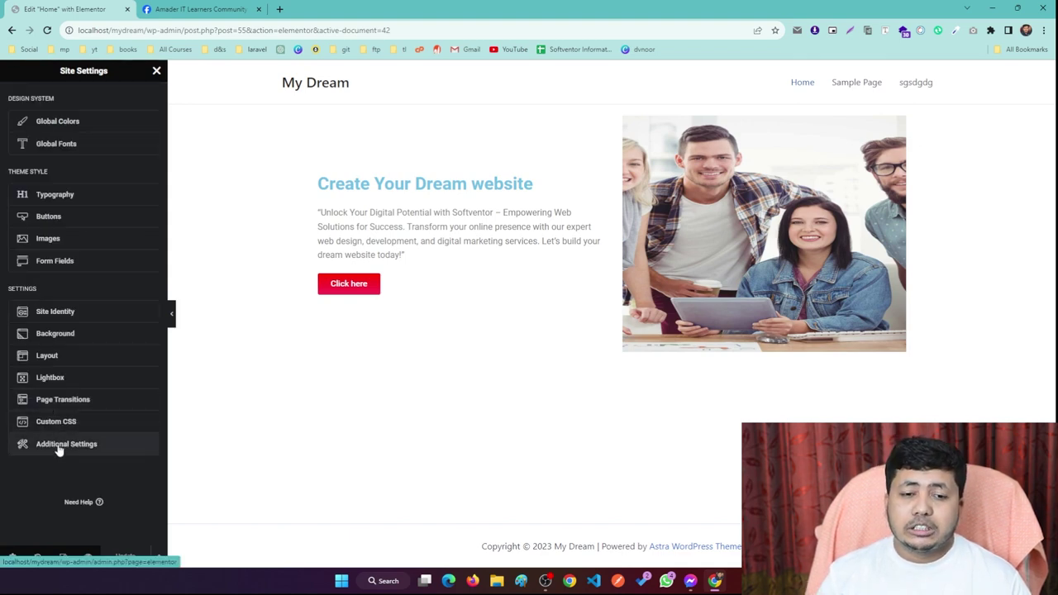
click(59, 447)
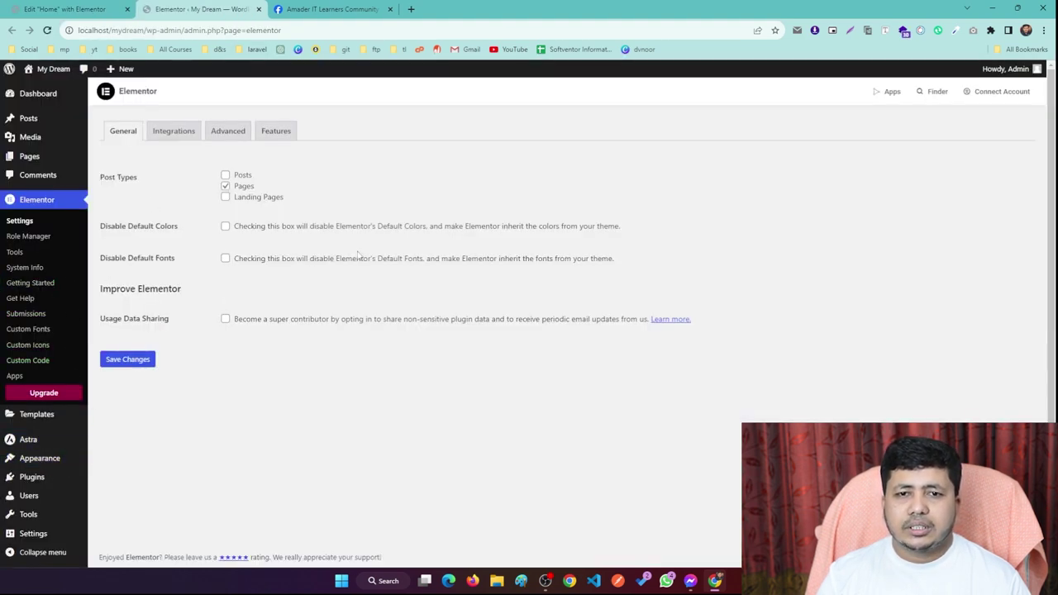
click(258, 9)
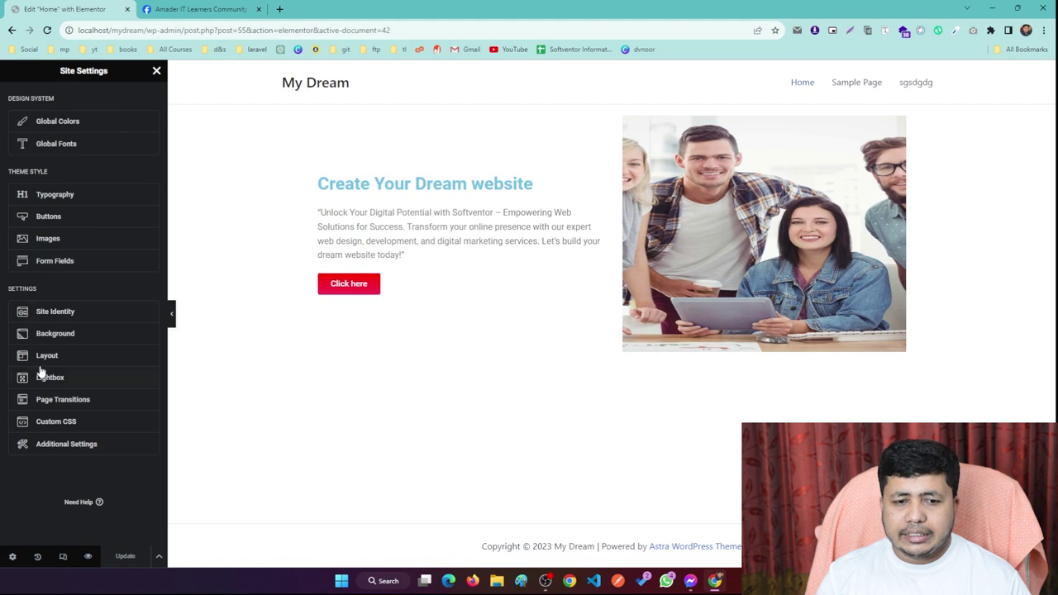
click(154, 73)
click(10, 74)
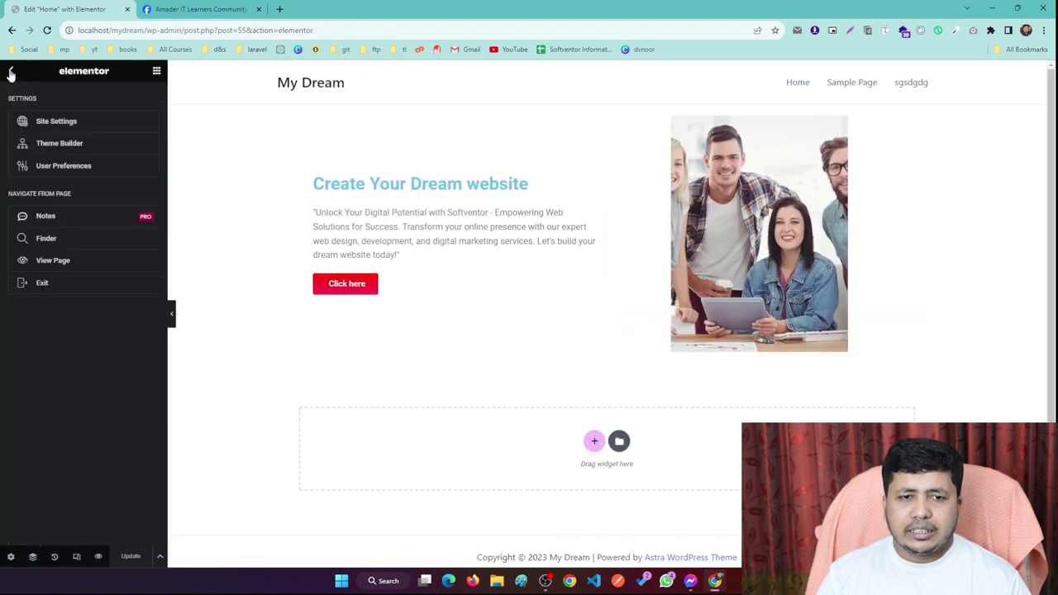
Step: Examine the site parts offered in the Theme Builder and the options in User Preferences
click(53, 144)
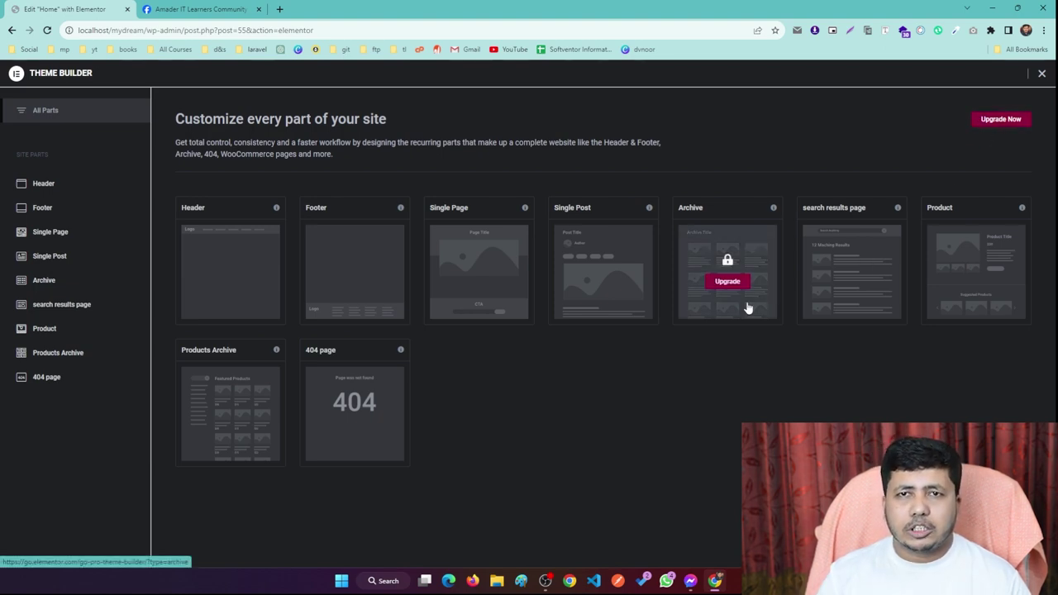
click(80, 76)
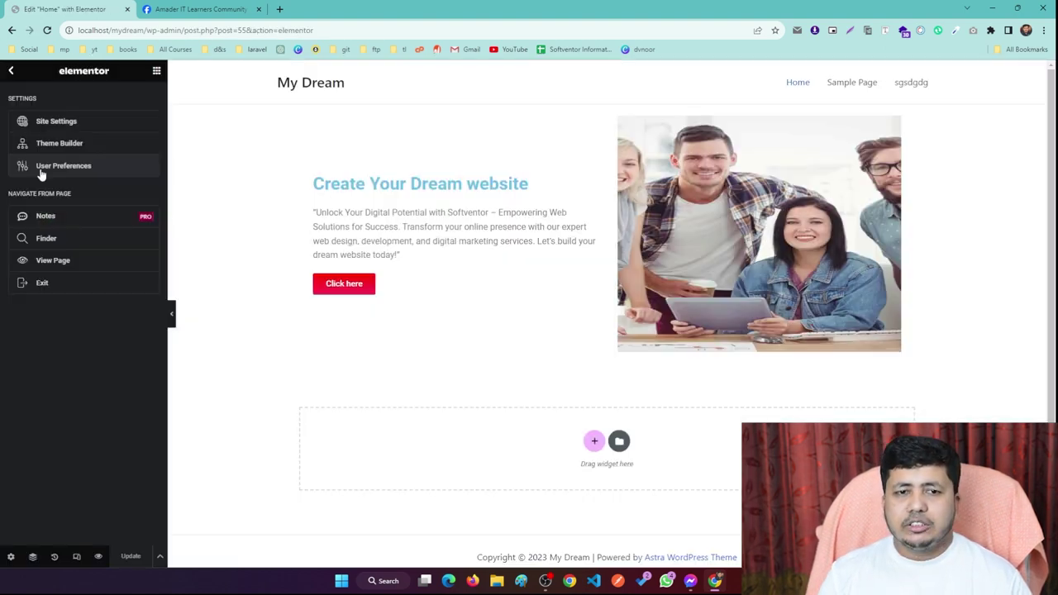
click(52, 168)
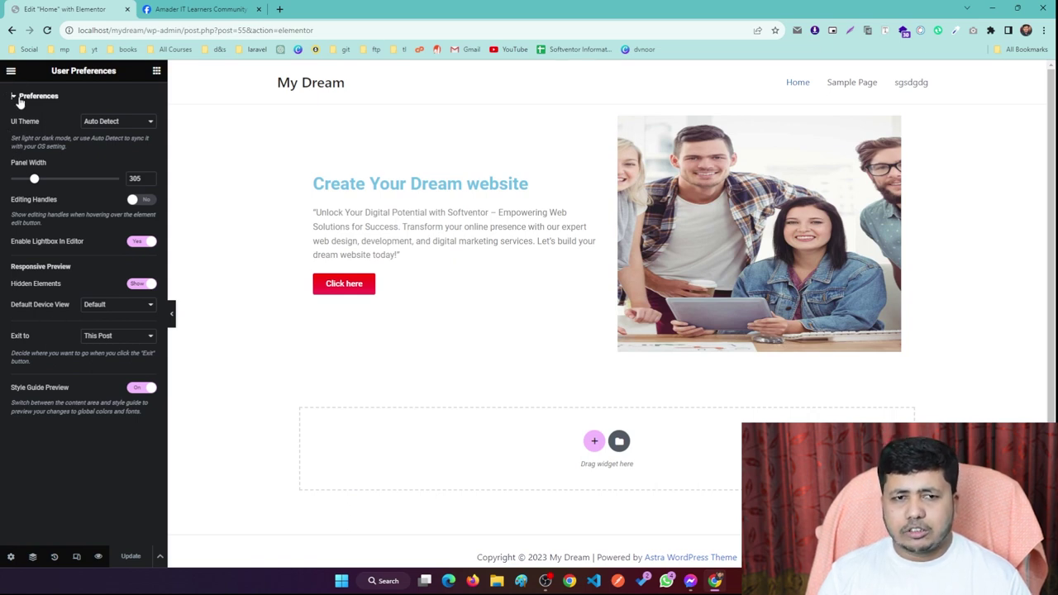
click(11, 71)
Step: View the Notes feature information and open the Finder search
click(45, 216)
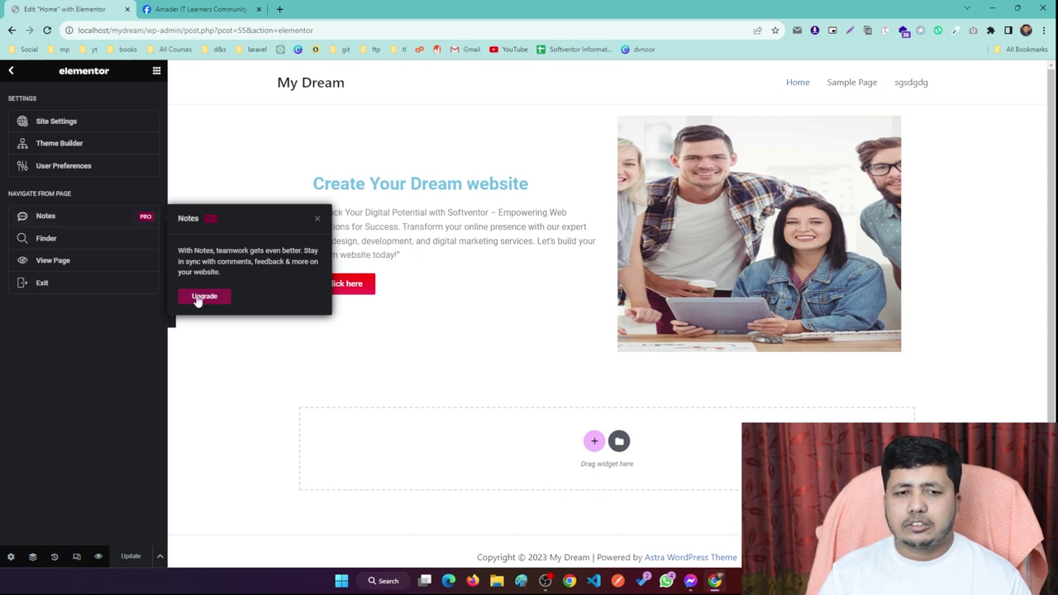
click(64, 241)
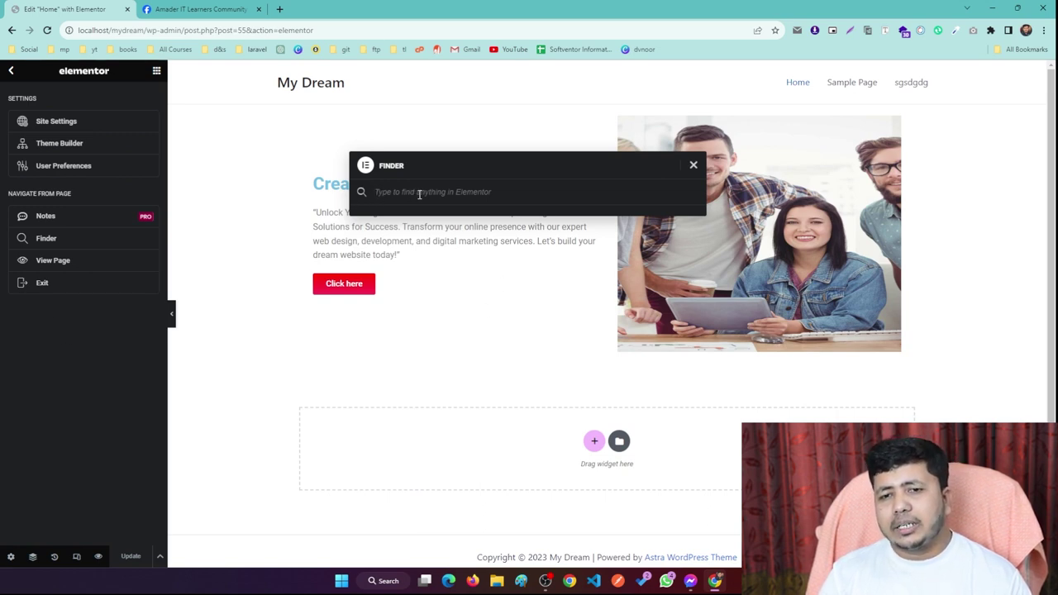
Step: View the published Home page and return to the widget list in the Elementor editor
click(57, 264)
click(57, 263)
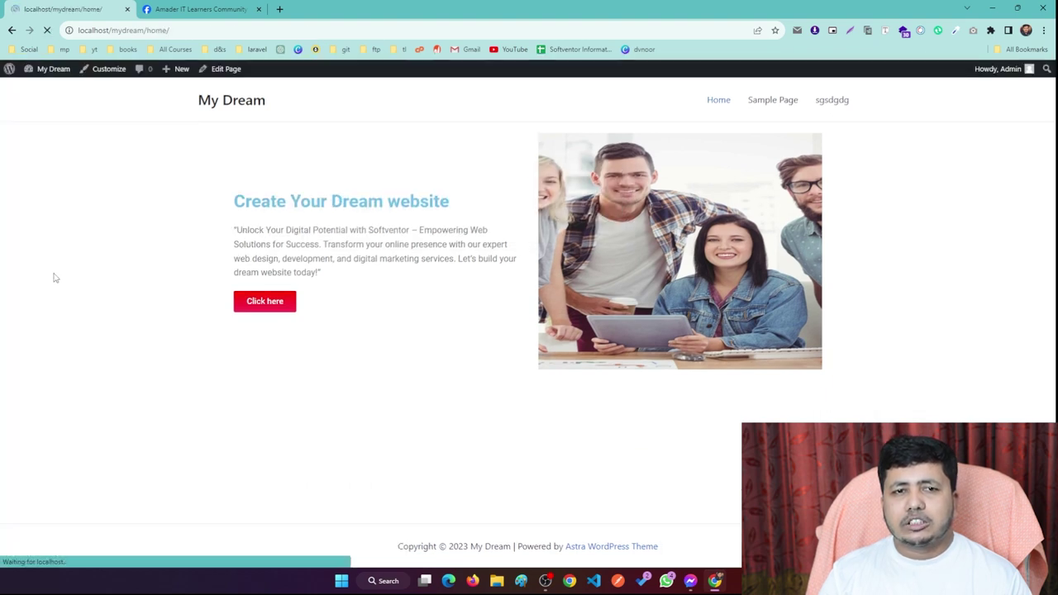
click(10, 31)
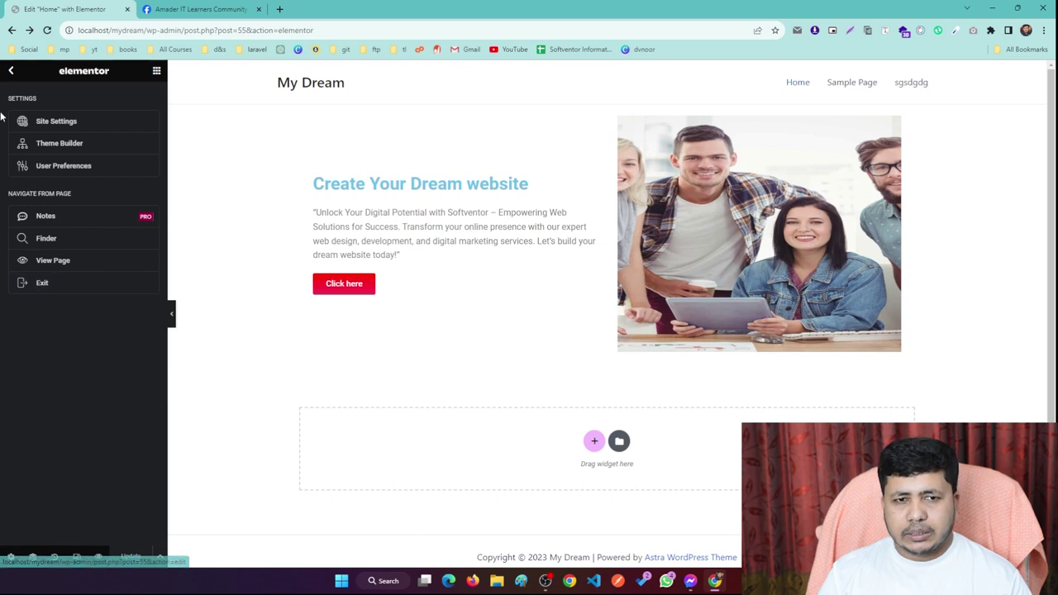
click(11, 71)
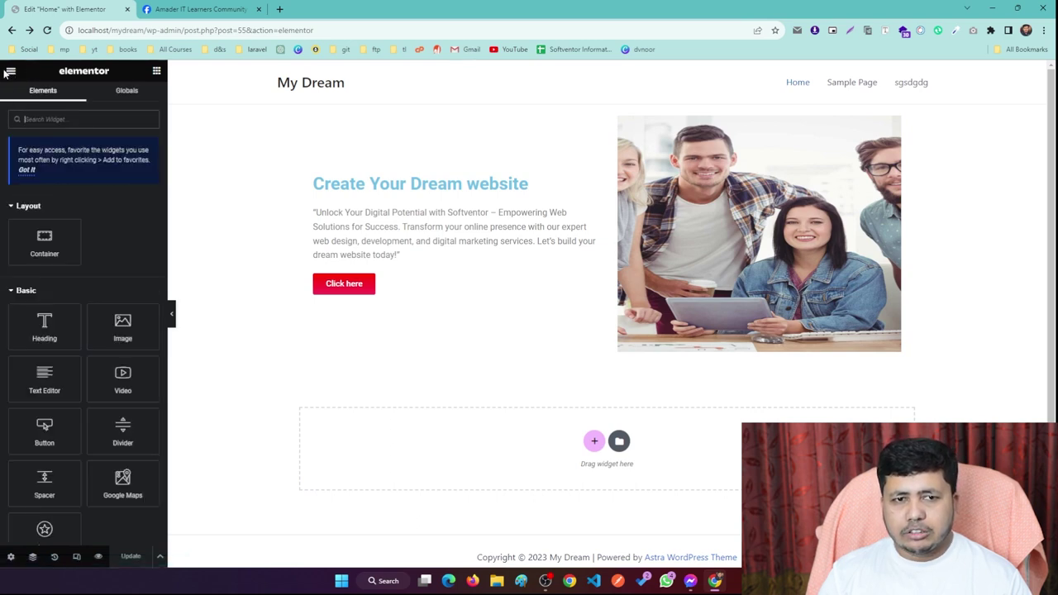
scroll(124, 384, down, 3)
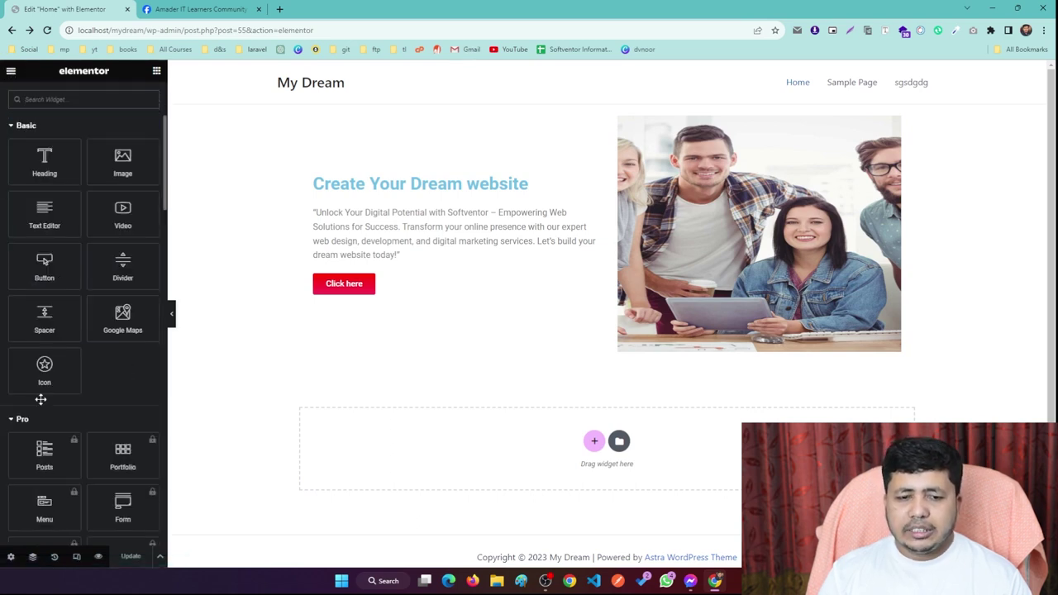
Step: Open the Home page's Page Settings and examine its title and the available status options
click(9, 558)
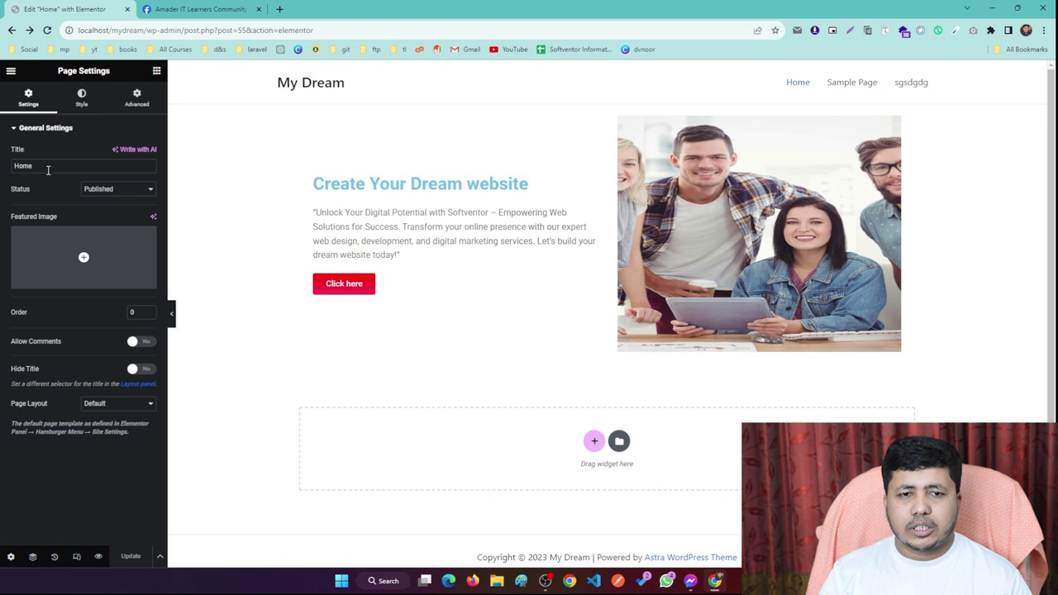
click(119, 189)
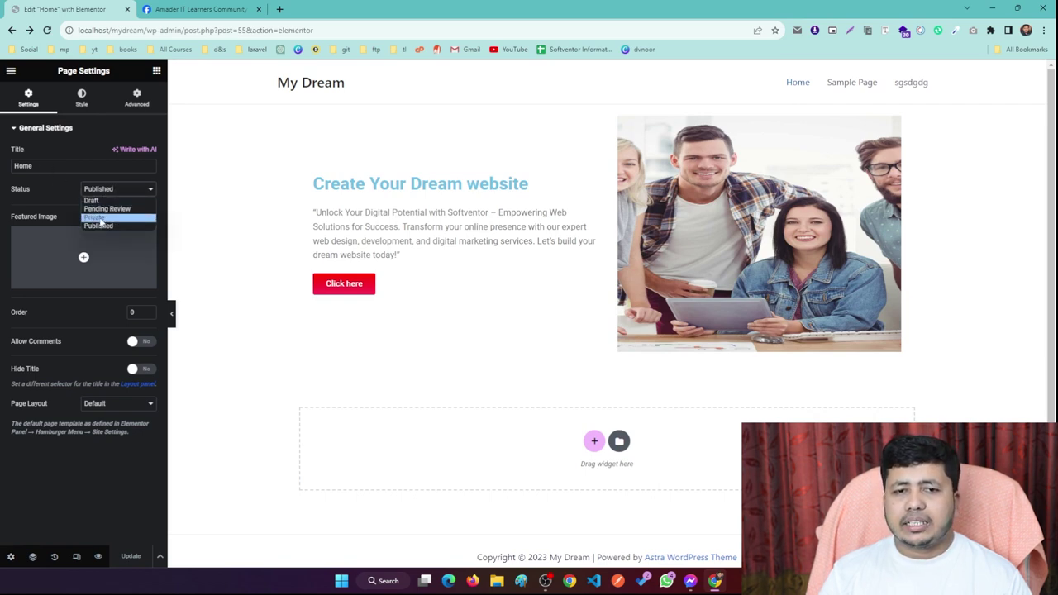
click(43, 191)
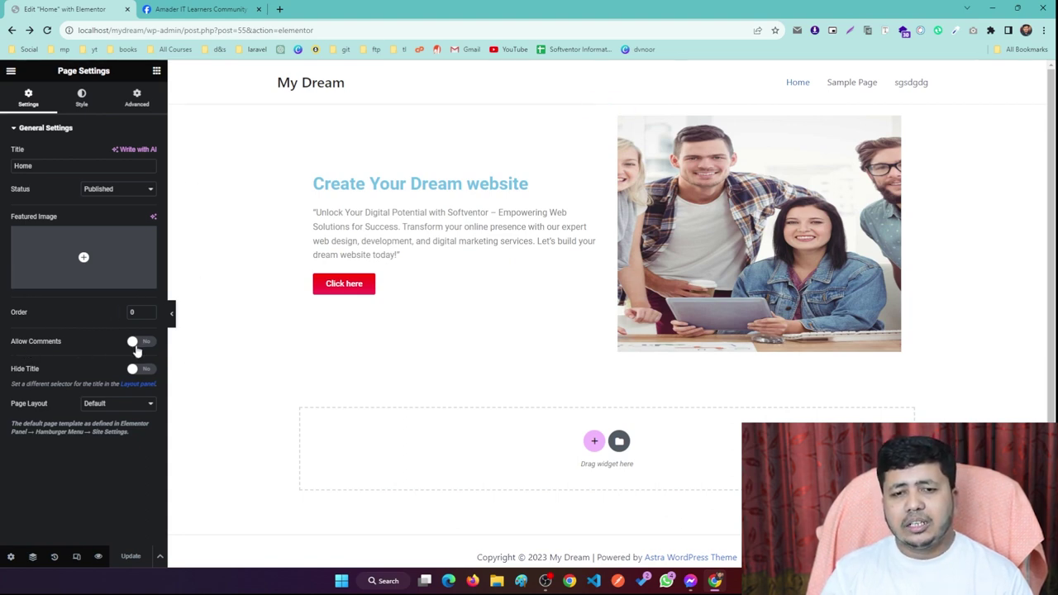
double_click(21, 164)
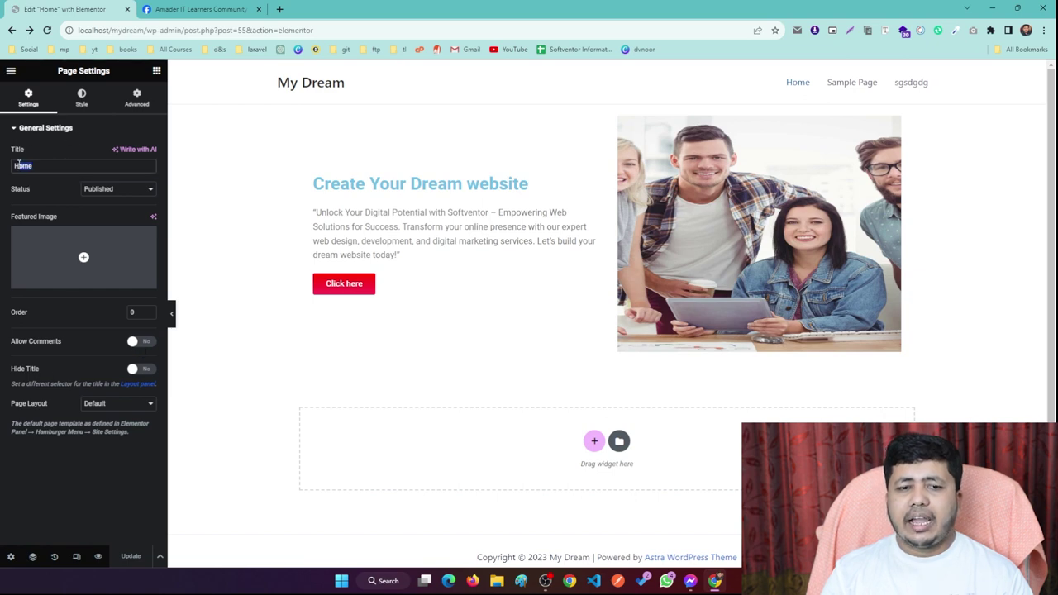
Step: Switch Hide Title on and back off, and view the Page Layout options without changing the layout
click(152, 374)
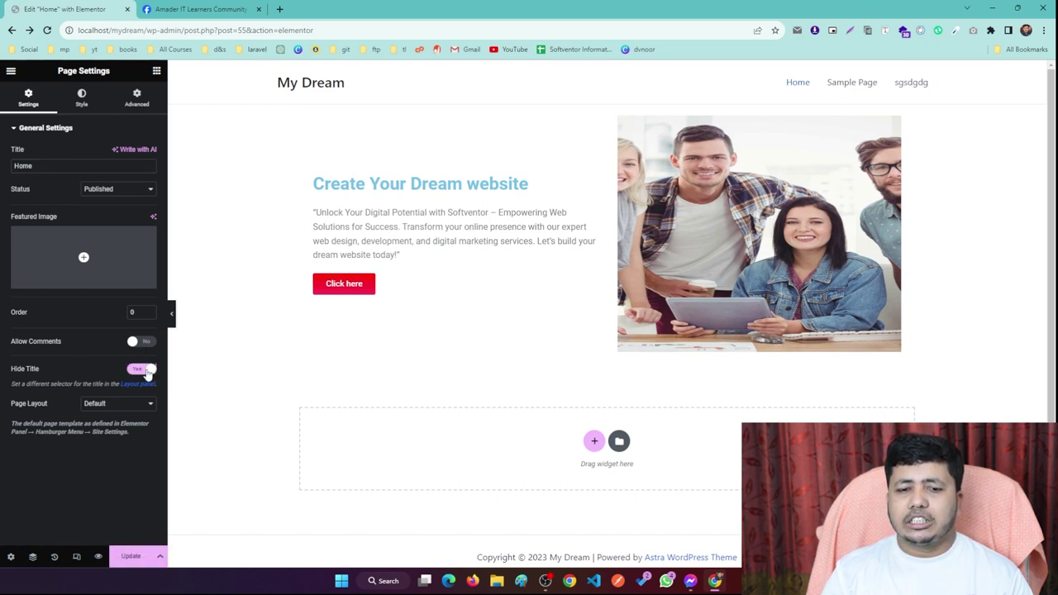
click(146, 371)
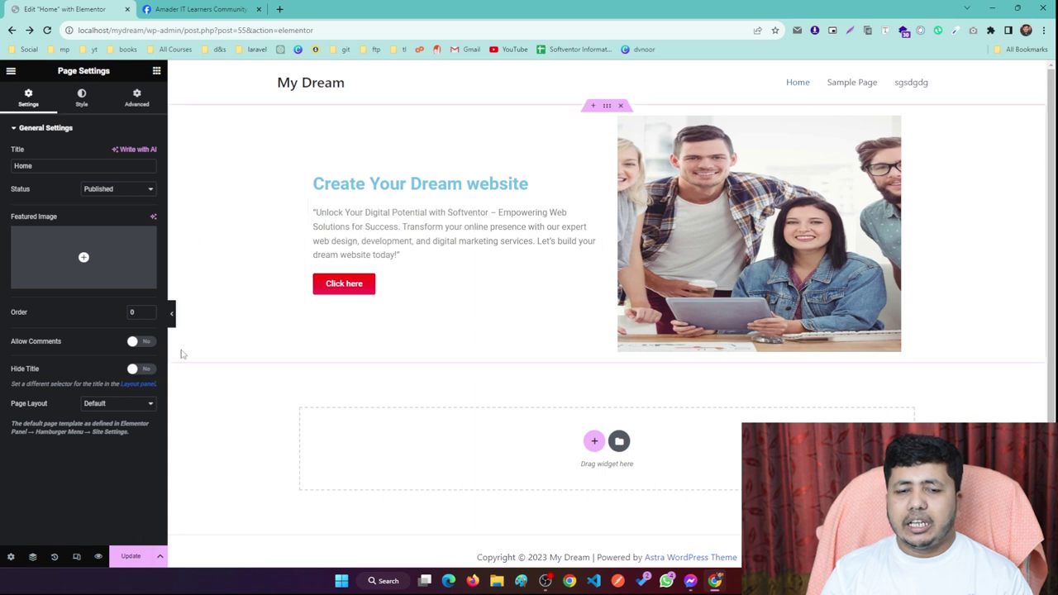
click(113, 405)
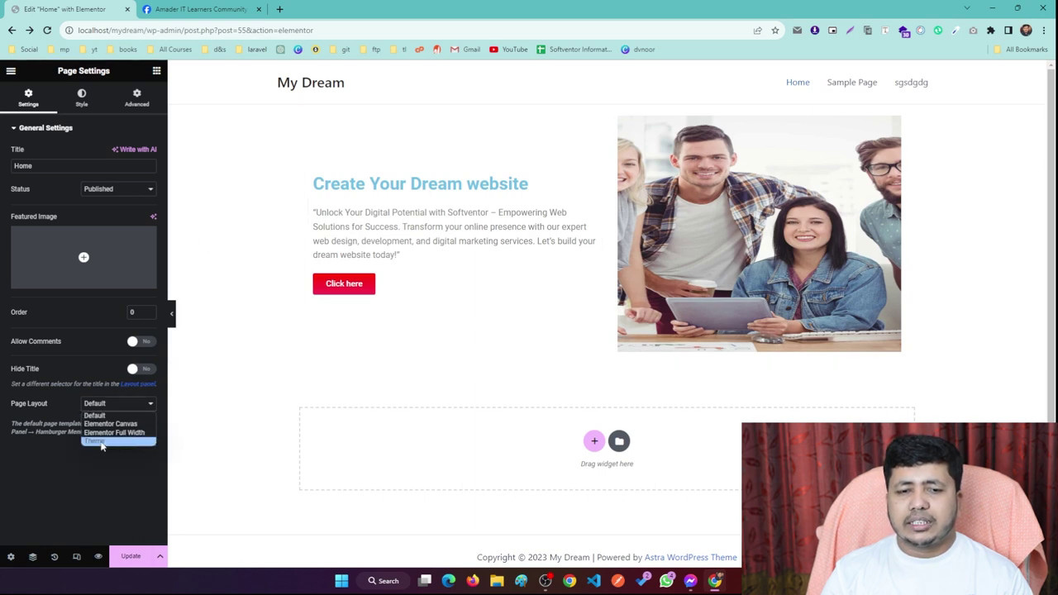
click(51, 489)
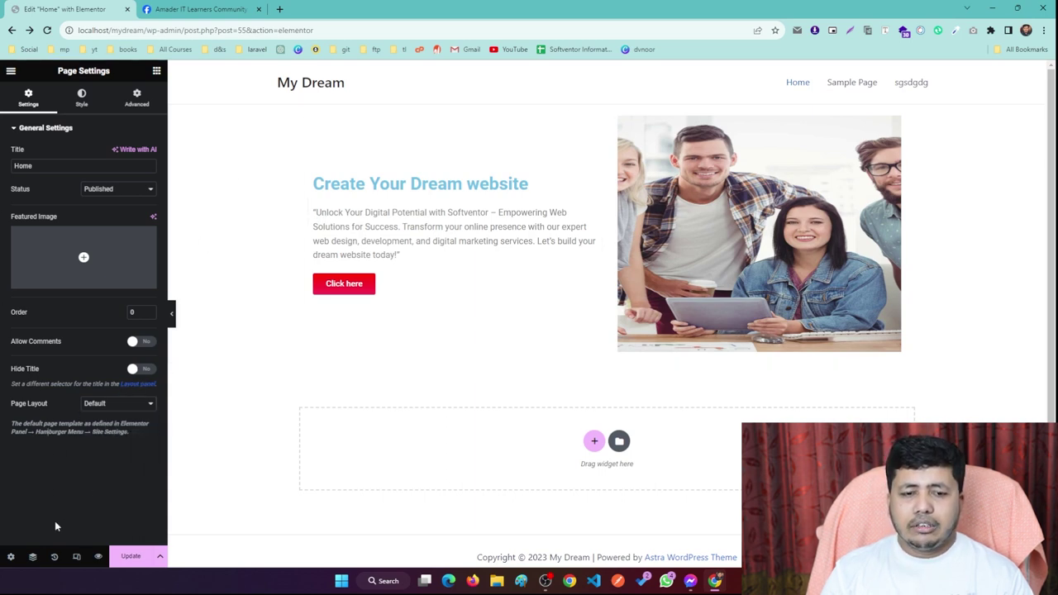
Step: Show the page structure in the Navigator and open the History of editing actions
click(32, 558)
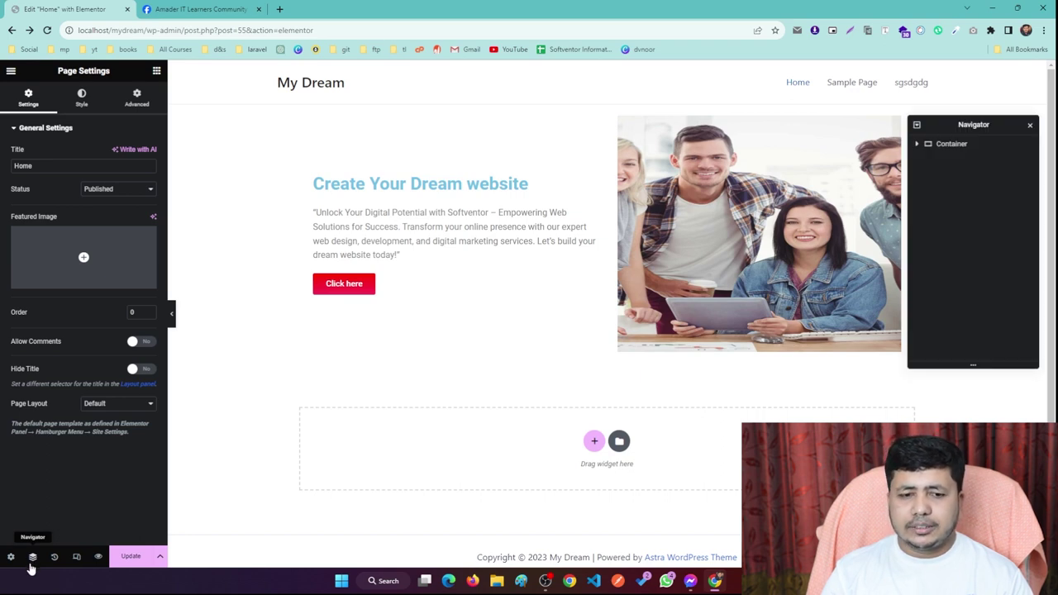
click(54, 557)
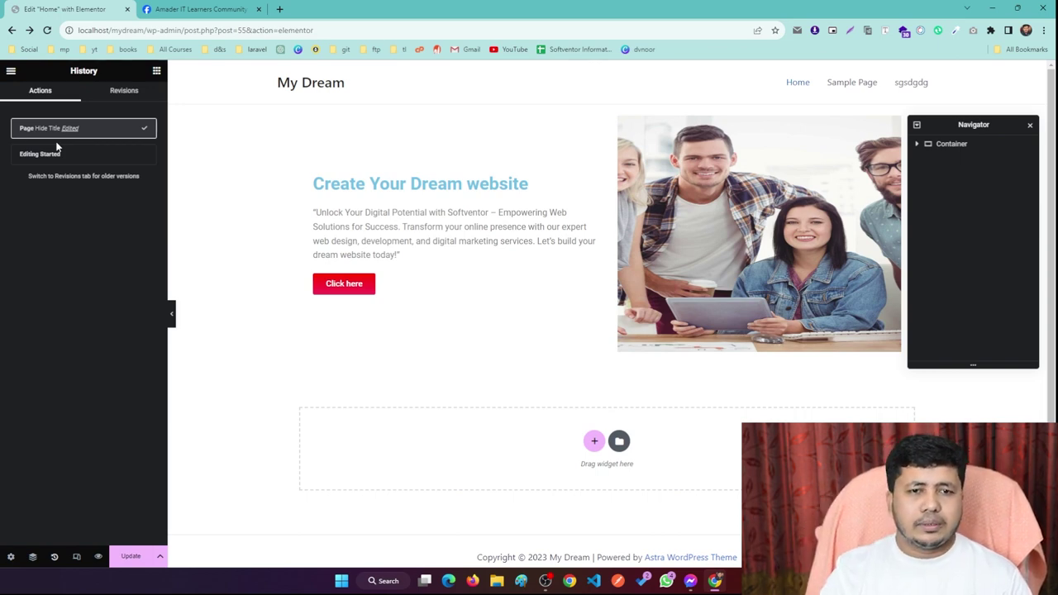
Step: Turn on Responsive Mode to show the device preview controls for the Home page
click(77, 557)
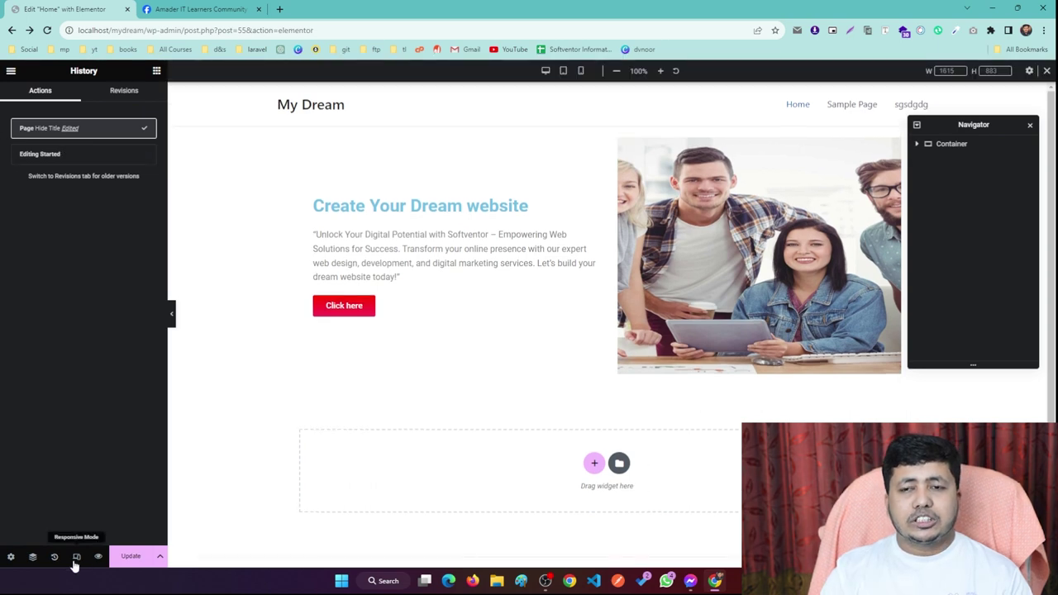
click(73, 563)
click(72, 560)
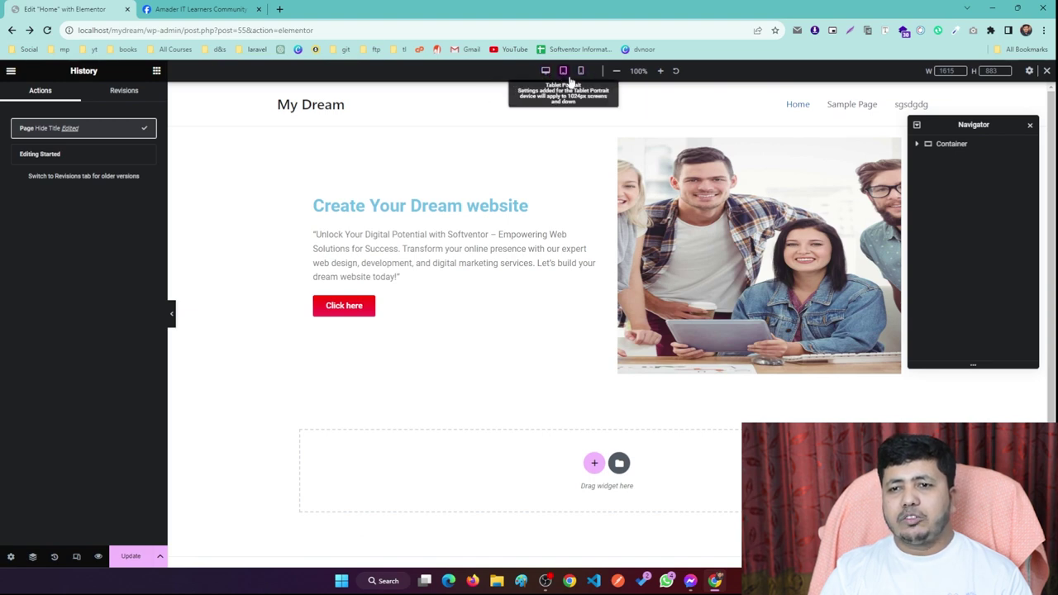
Step: Close the Navigator and look over the Home page in the desktop preview
key(ctrl+i)
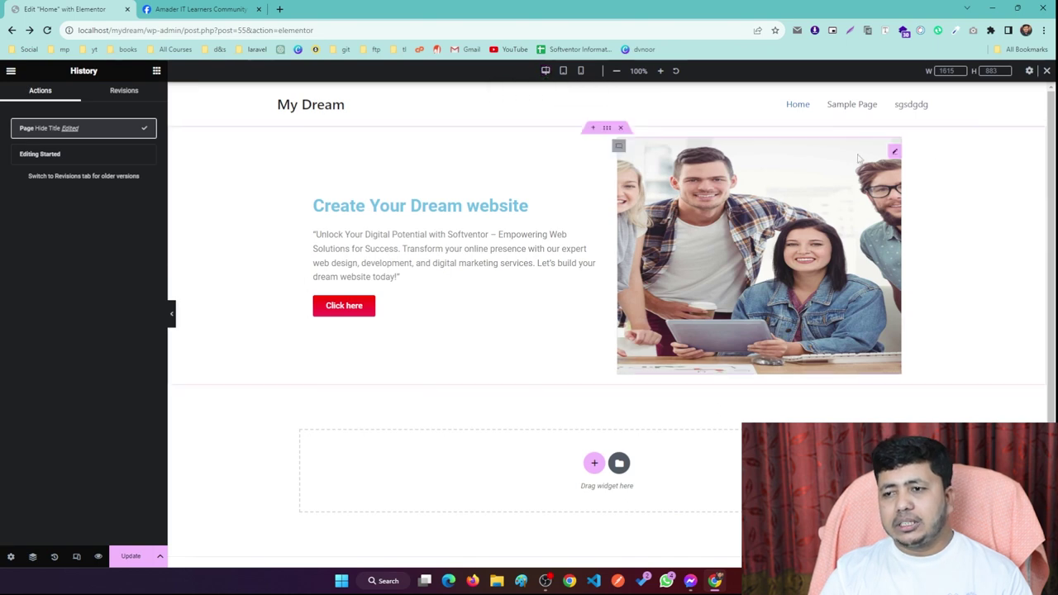
scroll(686, 203, down, 1)
scroll(686, 204, up, 1)
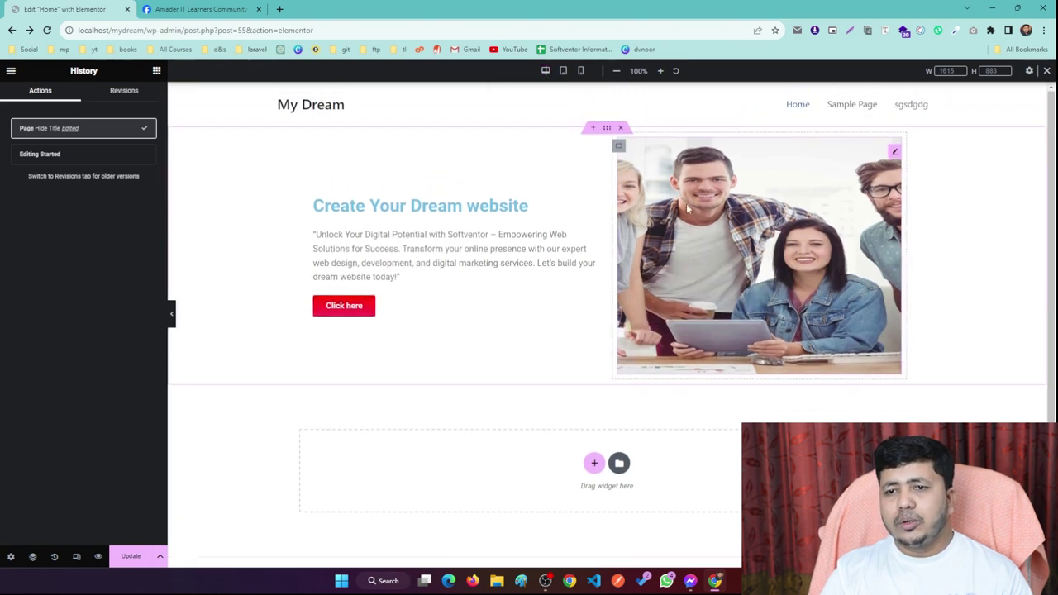
Step: Examine the Home page layout in the Tablet Portrait and Mobile Portrait previews, and return to the desktop preview
click(563, 71)
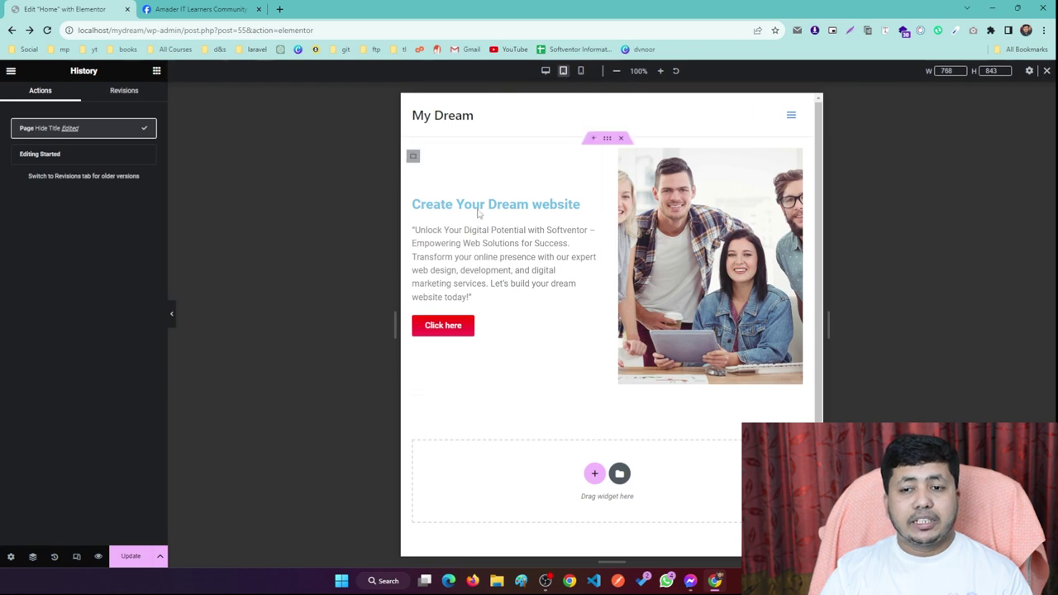
scroll(590, 199, down, 1)
scroll(592, 238, up, 1)
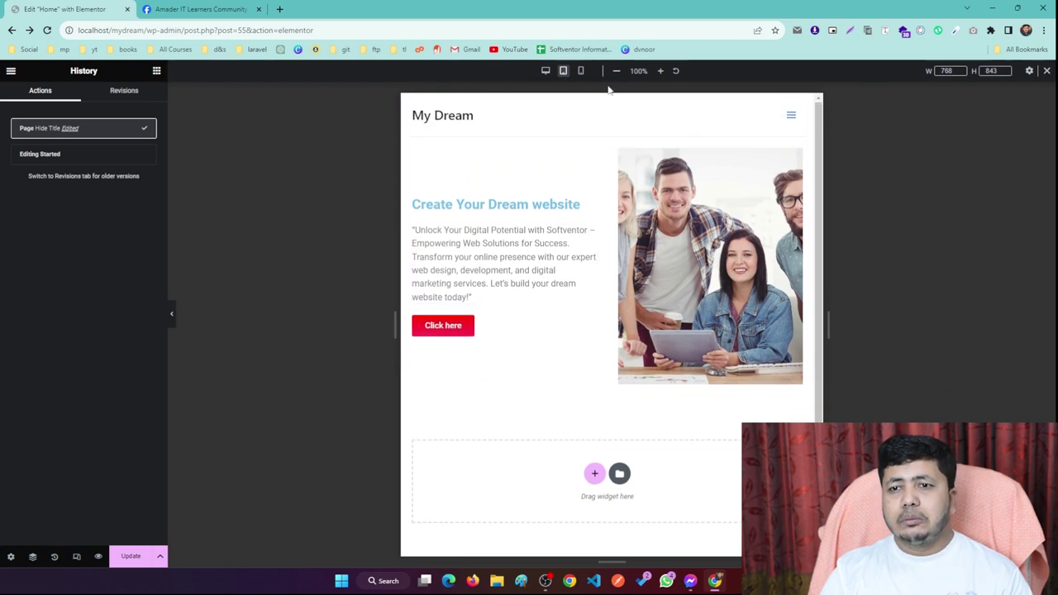
click(581, 71)
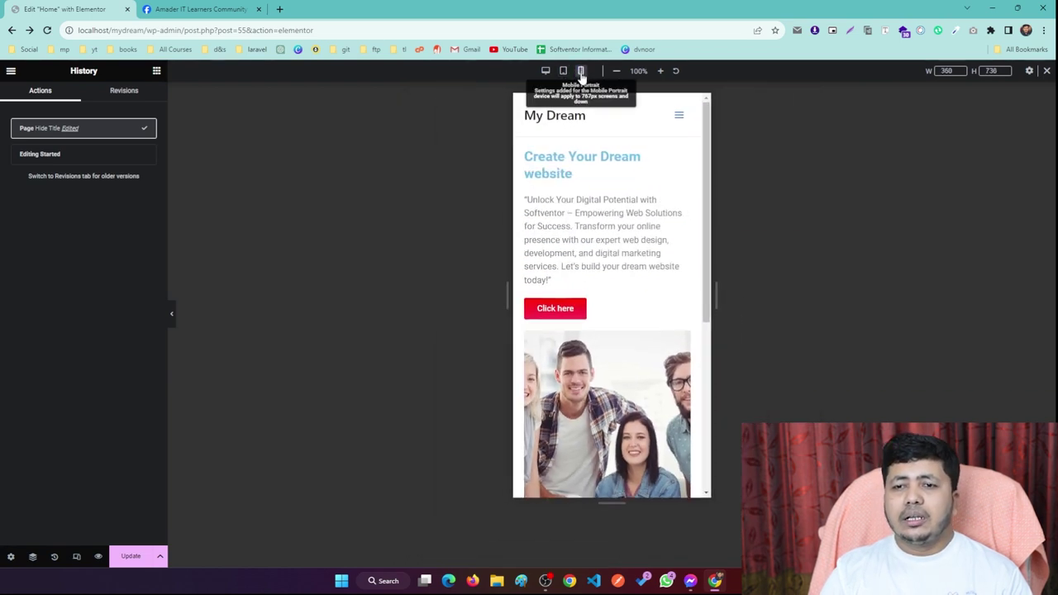
scroll(604, 215, down, 2)
scroll(613, 262, up, 2)
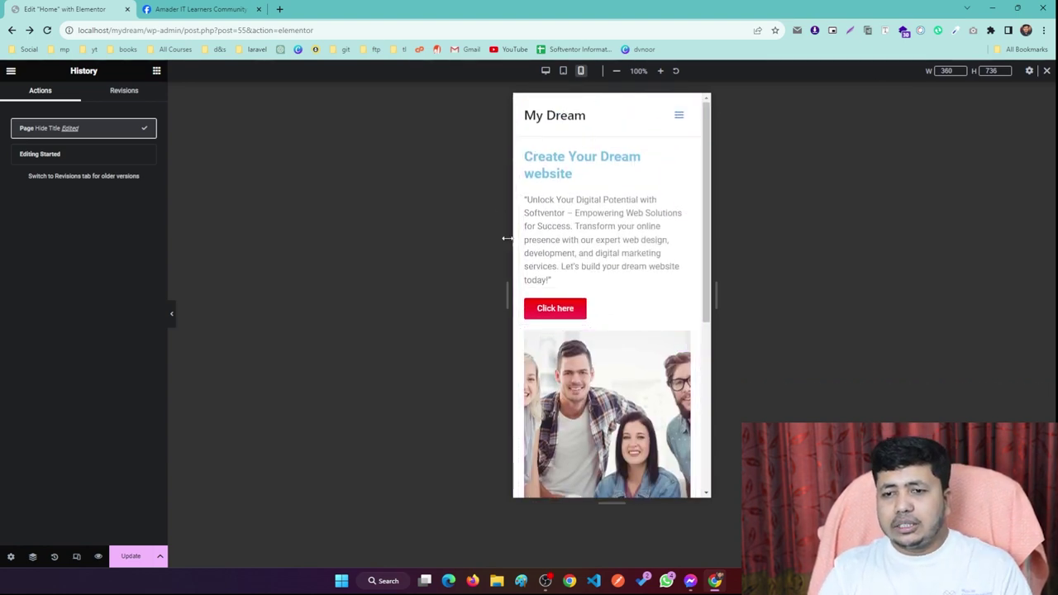
click(563, 73)
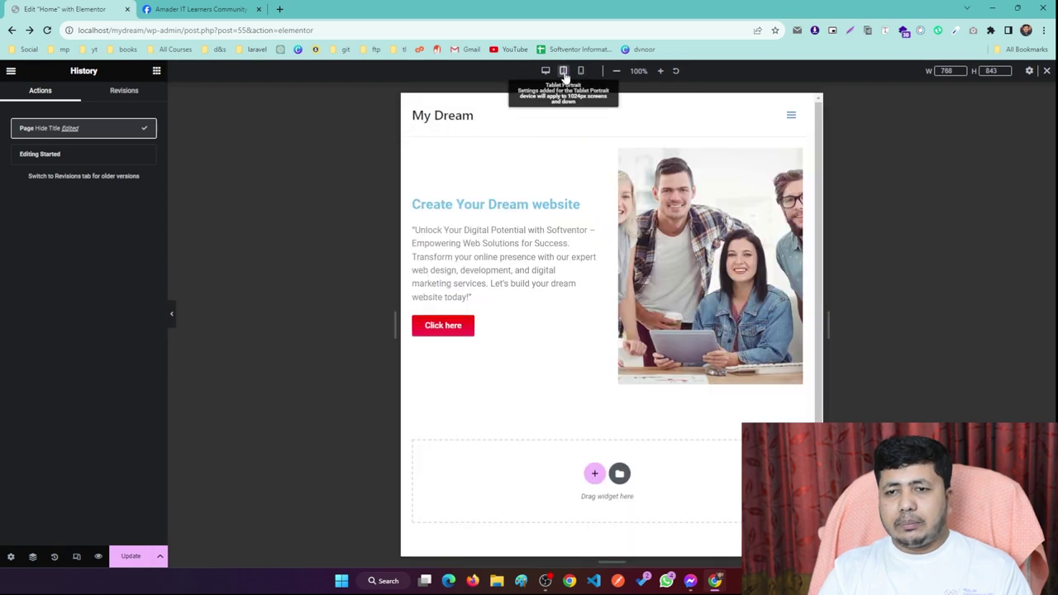
click(545, 73)
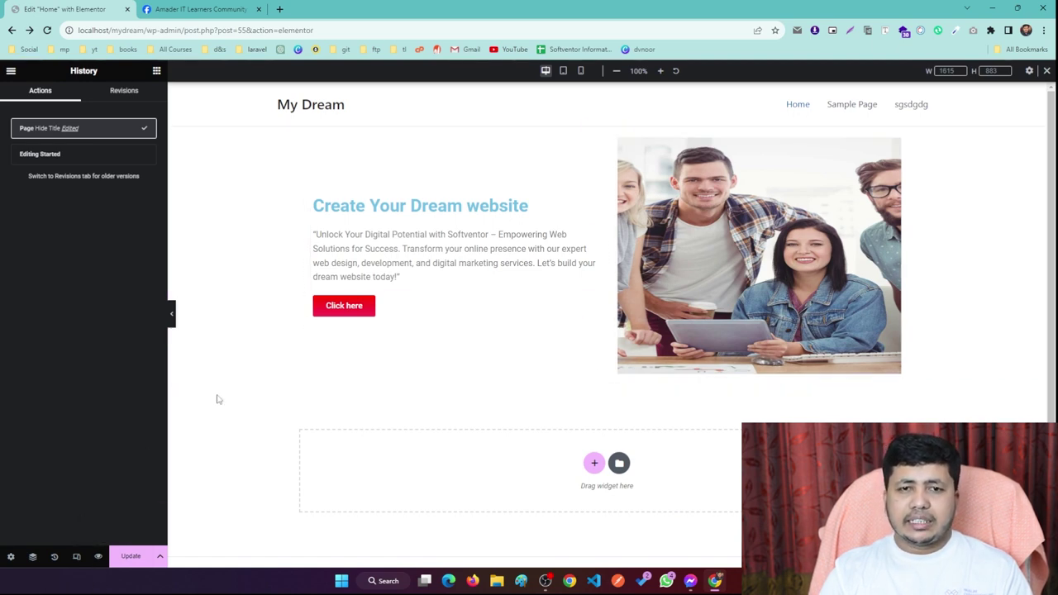
Step: Preview the Home page changes in a separate browser tab and return to the Elementor editor
click(98, 558)
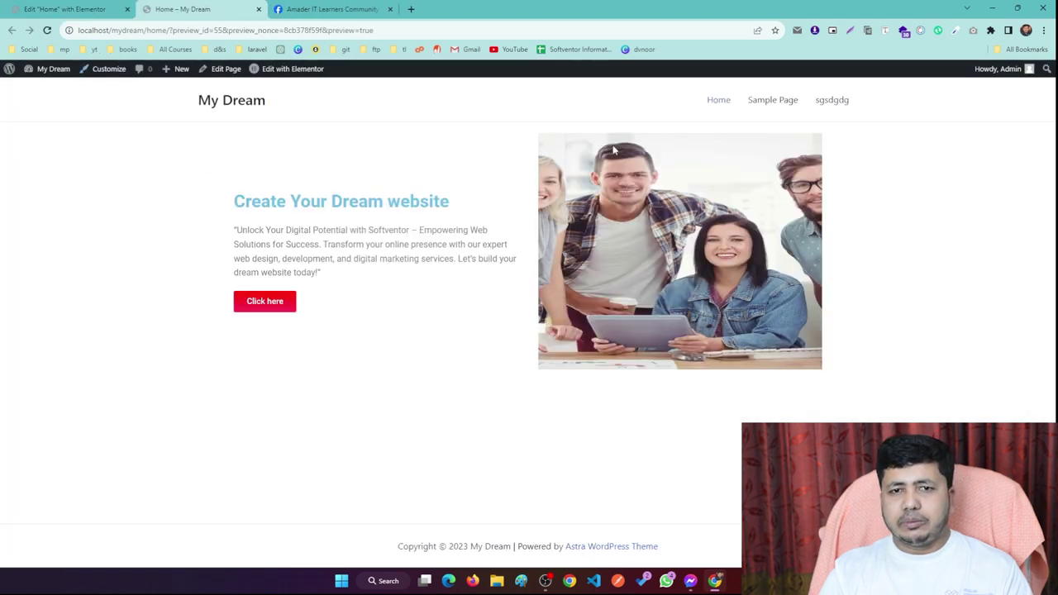
key(ctrl+1)
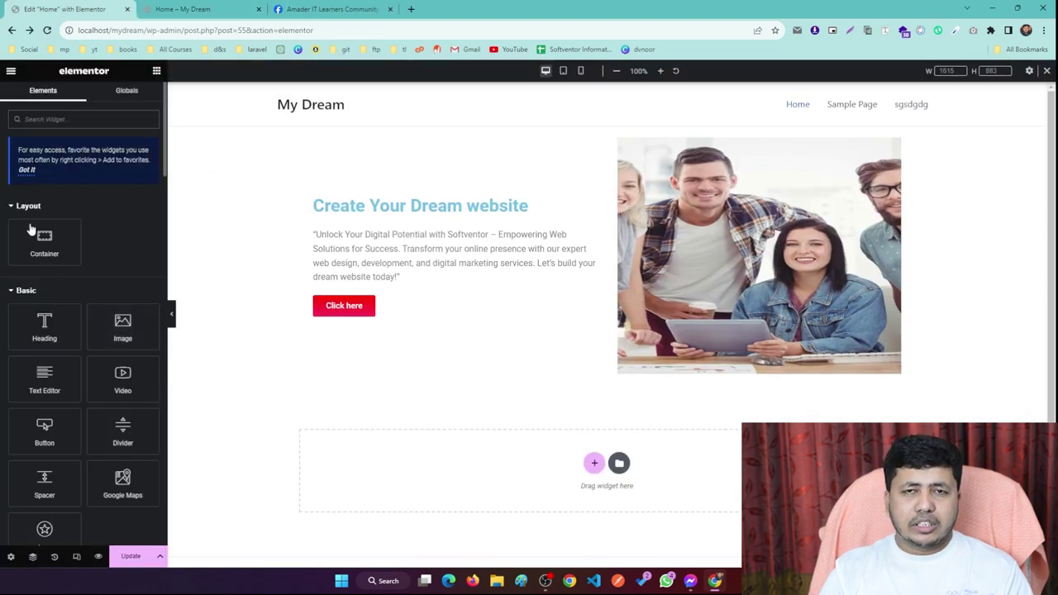